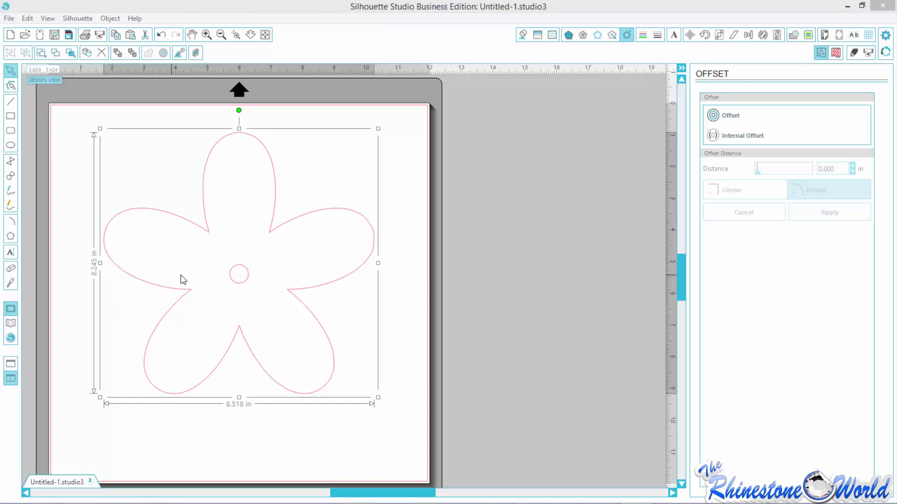
Nudge the flower slightly up the page and create a round external offset of it at a distance of 0.155 in
click(141, 287)
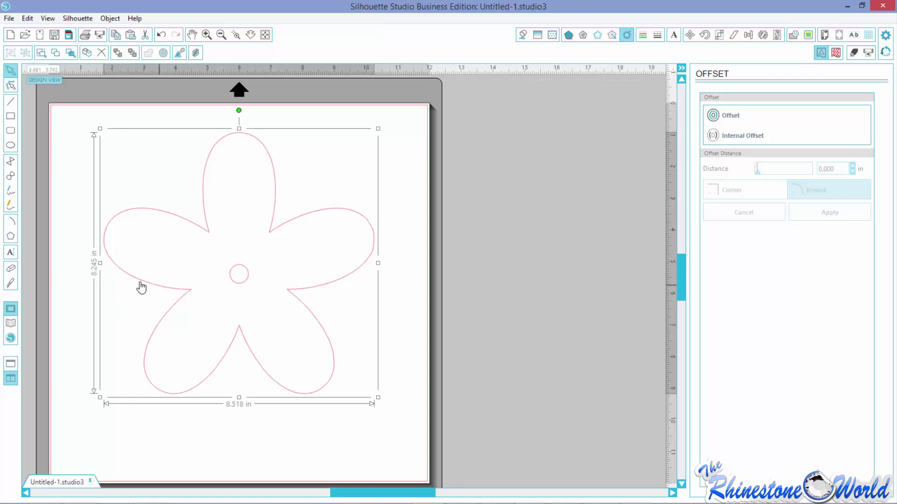
drag(142, 287, 158, 281)
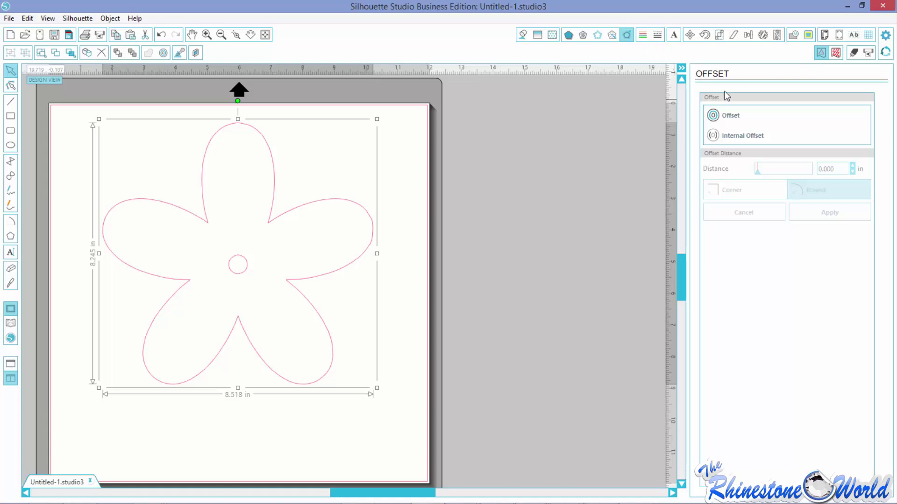
click(730, 116)
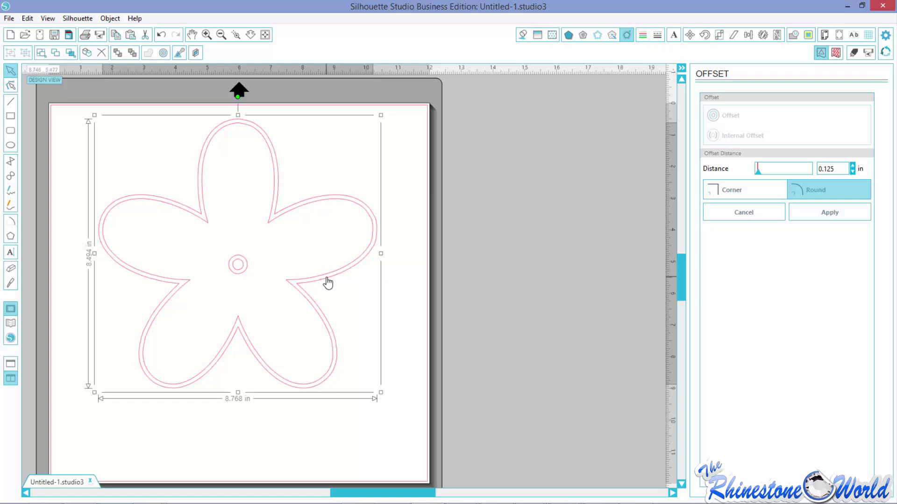
click(841, 169)
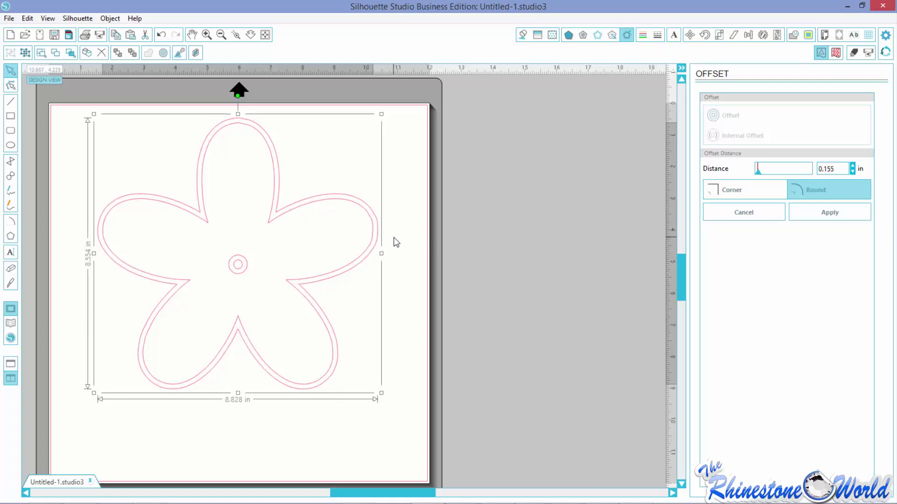
click(399, 268)
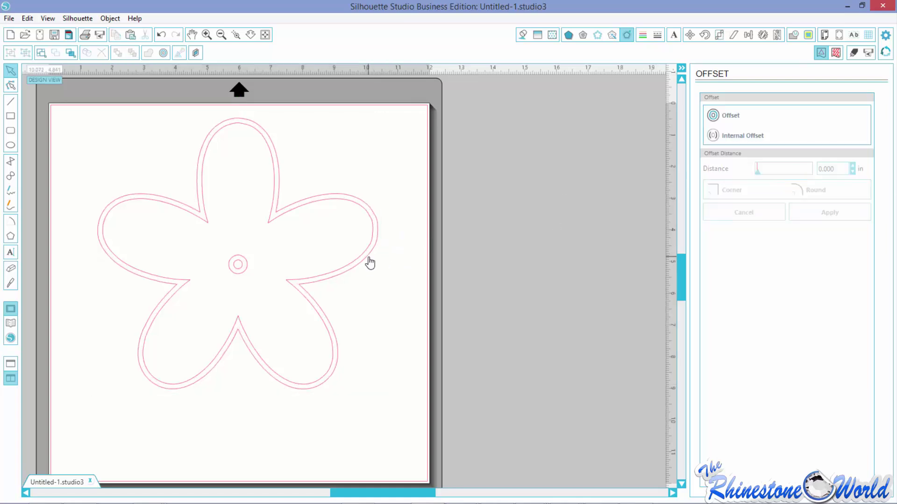
Apply a 10ss rhinestone effect to the inner original flower, trying Linear Fill and settling on Radial Fill
click(367, 260)
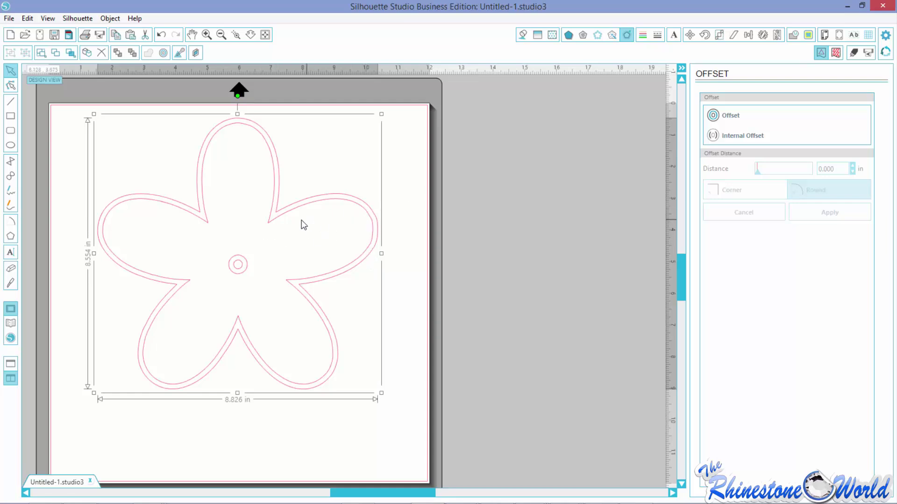
click(333, 224)
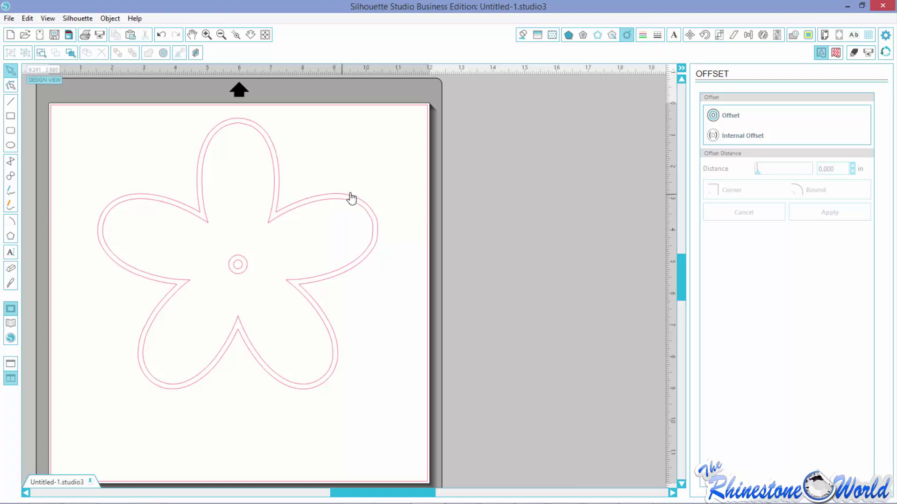
click(370, 223)
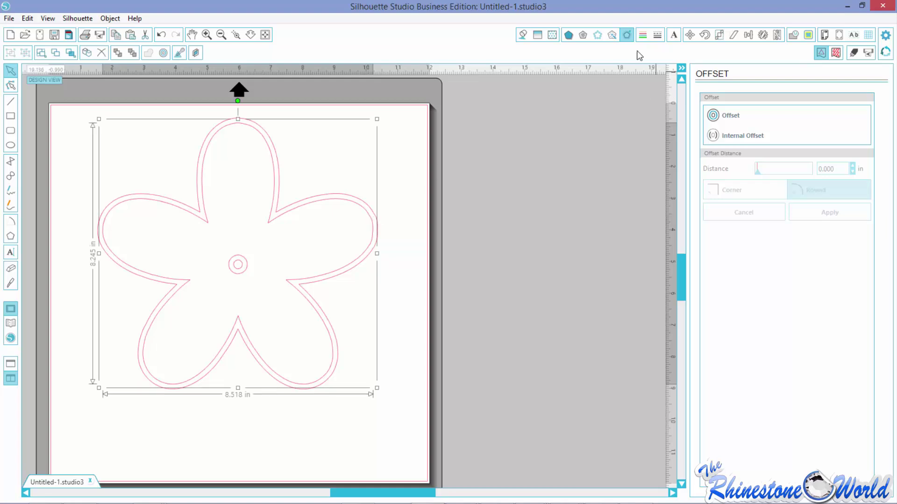
click(597, 35)
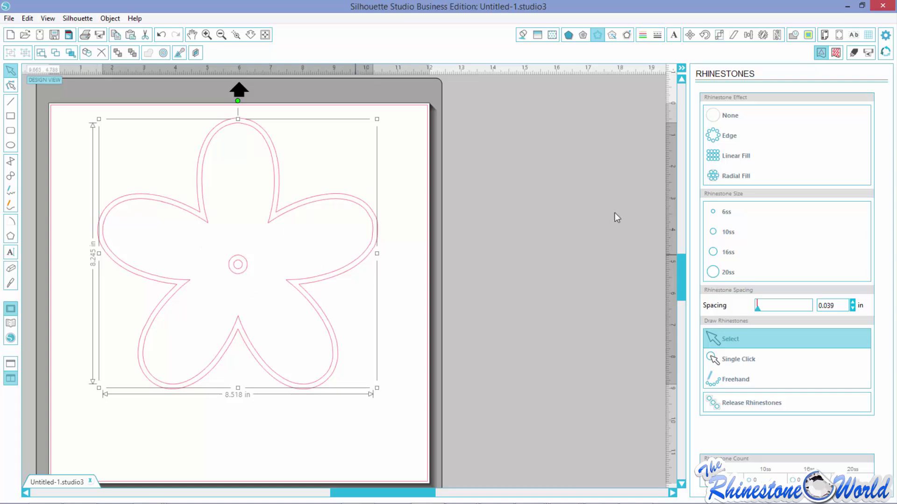
click(735, 156)
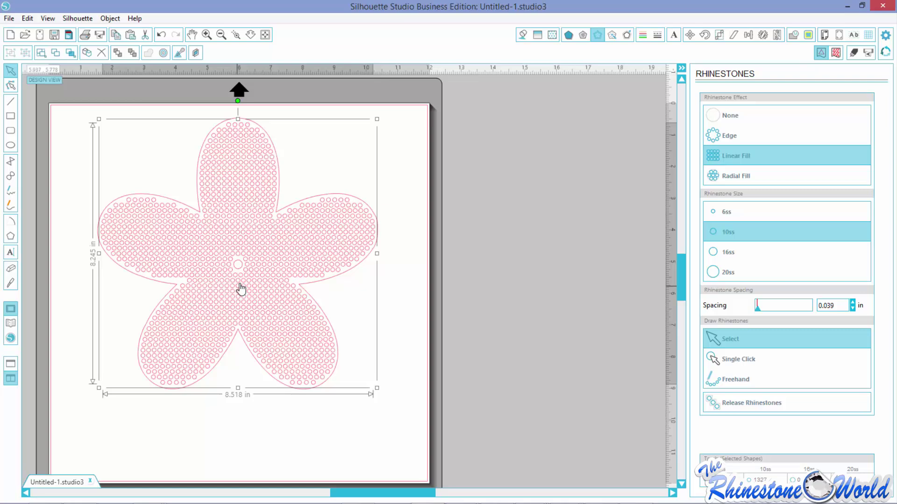
click(723, 175)
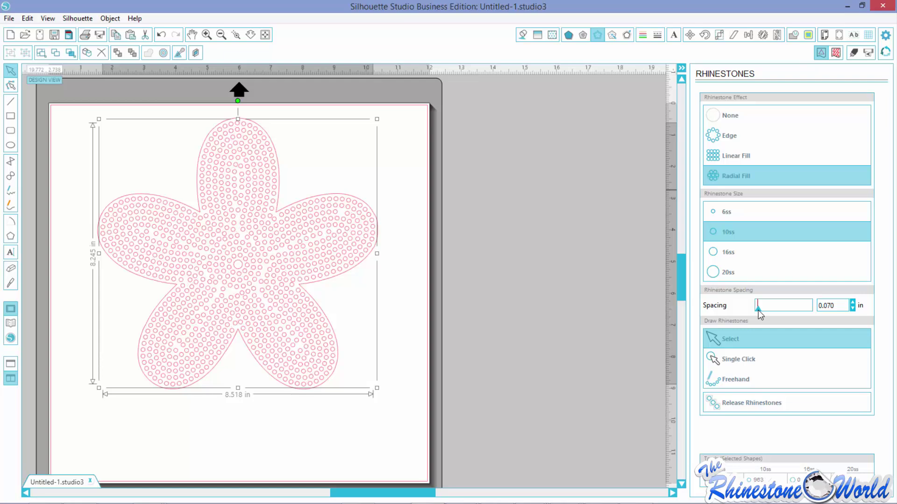
Set the rhinestone spacing of the flower's radial fill to 0.052 in and deselect it
mouse_move(758, 310)
mouse_down()
mouse_move(782, 308)
mouse_move(754, 308)
mouse_up()
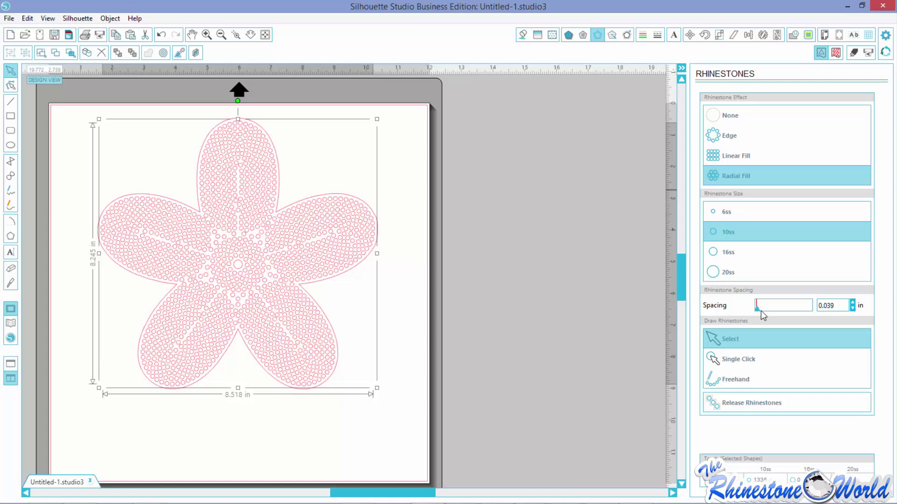
click(853, 302)
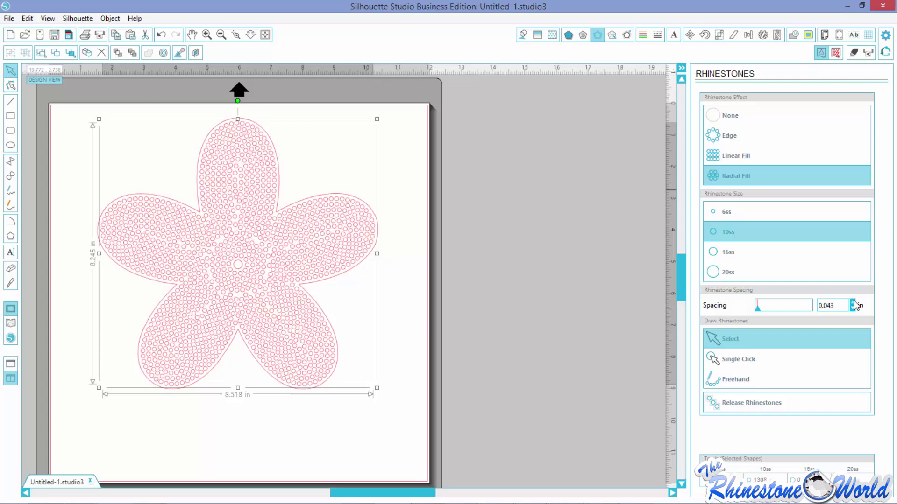
click(853, 301)
click(853, 301)
click(854, 301)
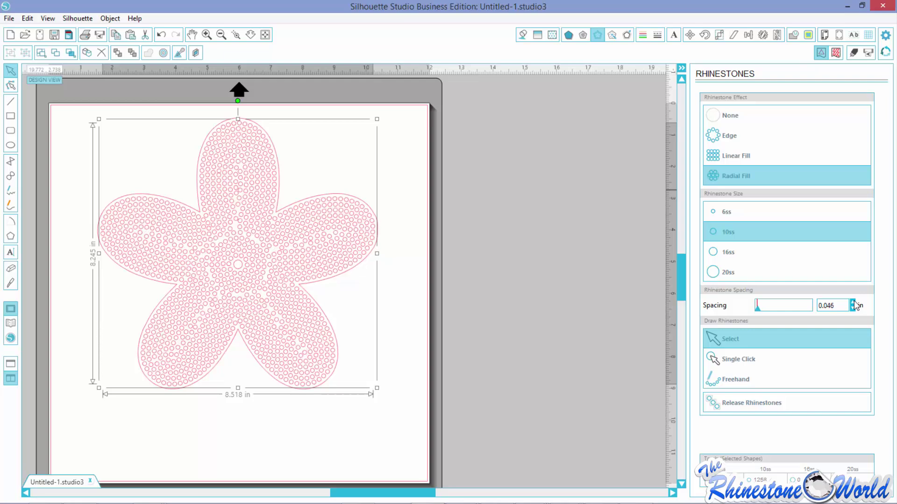
click(853, 301)
click(854, 301)
click(854, 302)
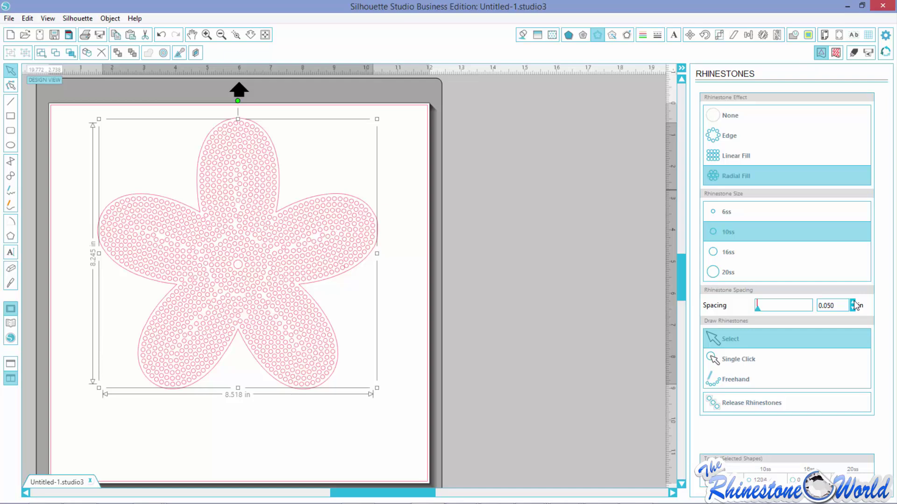
click(854, 302)
click(854, 301)
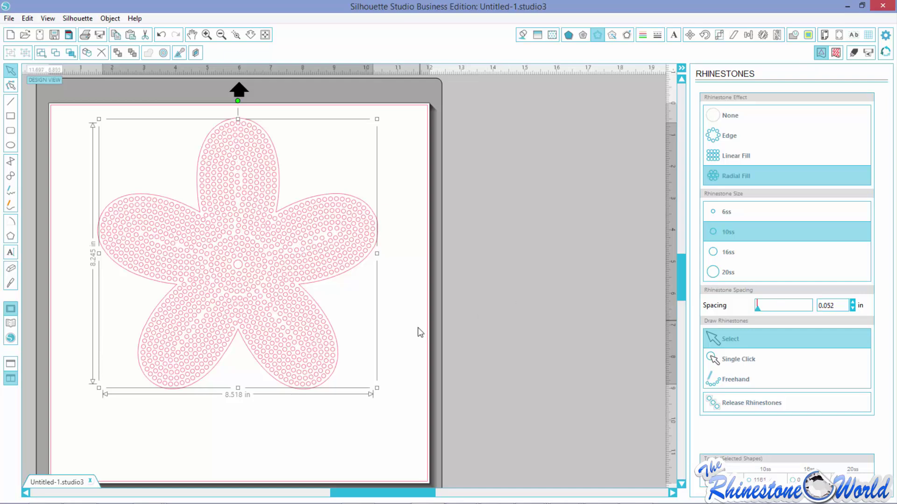
click(386, 333)
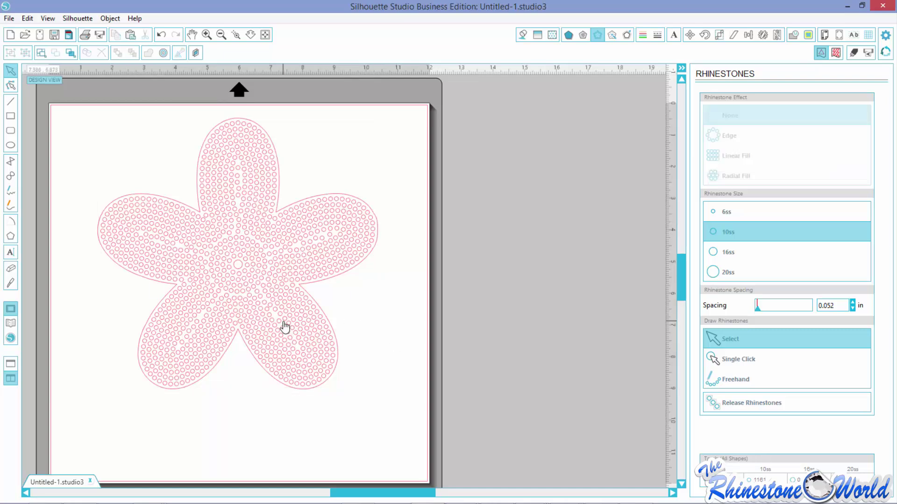
Change the line color of the outer offset flower outline to blue
click(378, 231)
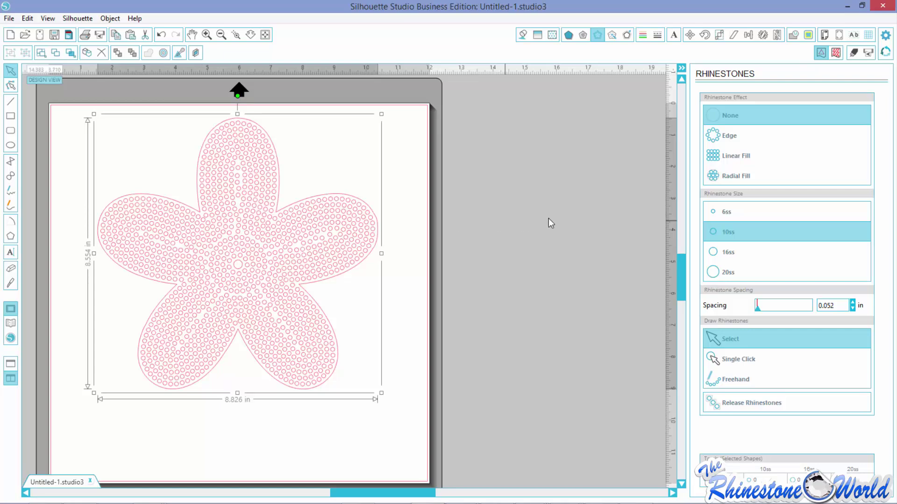
click(643, 37)
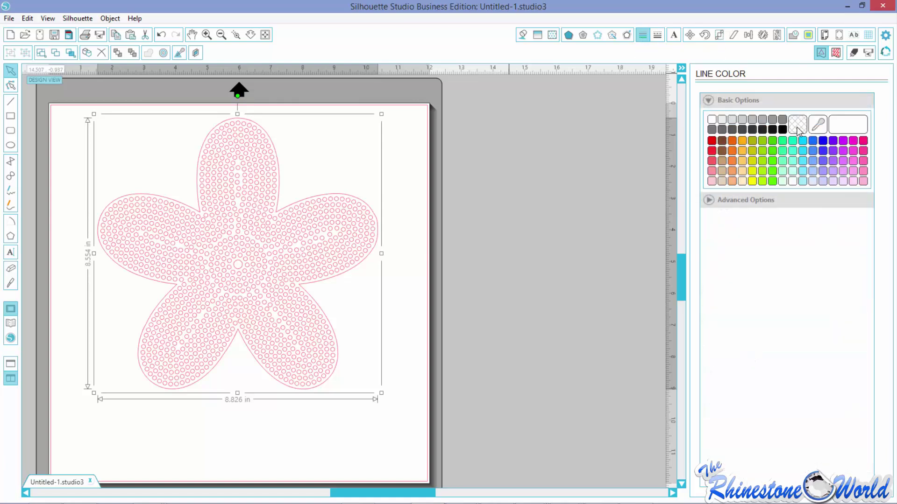
click(822, 141)
Apply the Edge rhinestone effect with 10ss stones to the blue offset outline and deselect it
click(598, 35)
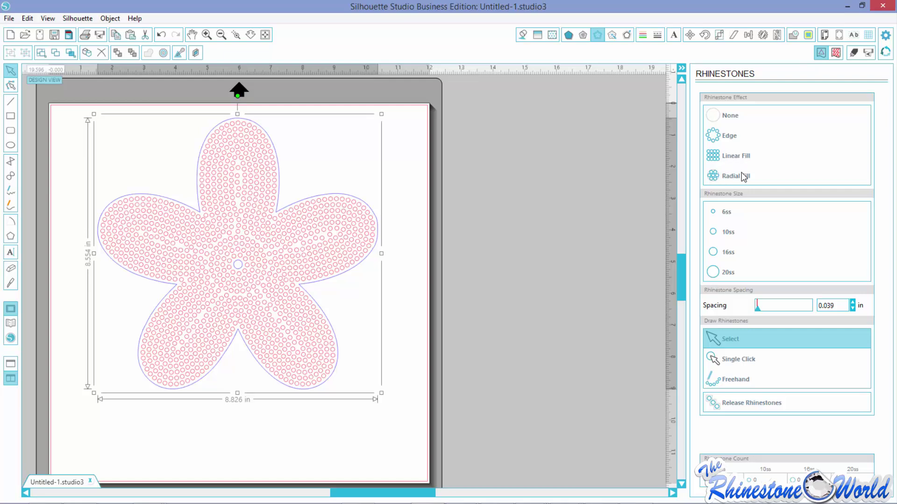
click(727, 136)
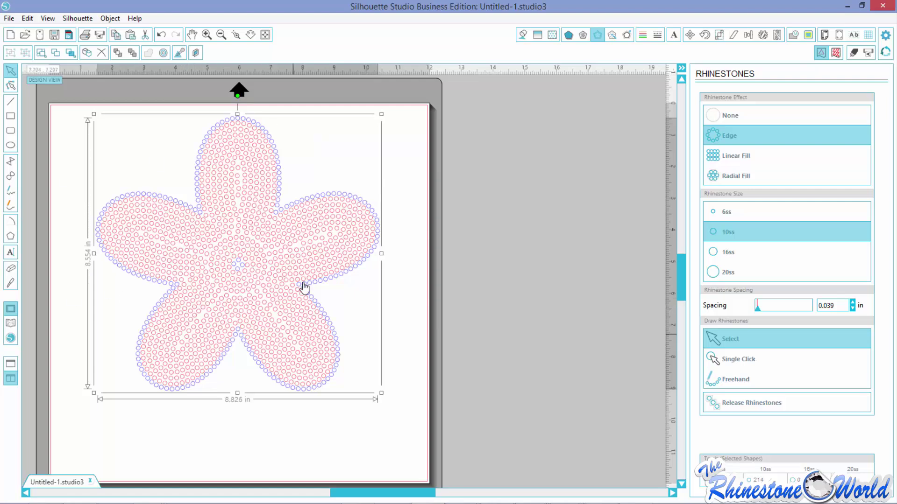
click(394, 352)
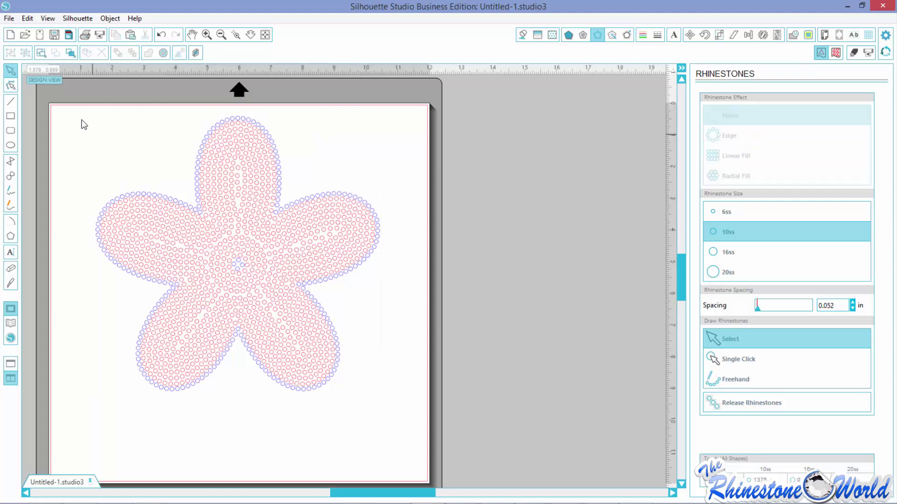
Select the whole rhinestone flower and set the advanced line-color cut conditions to cut red and skip blue
drag(71, 108, 396, 430)
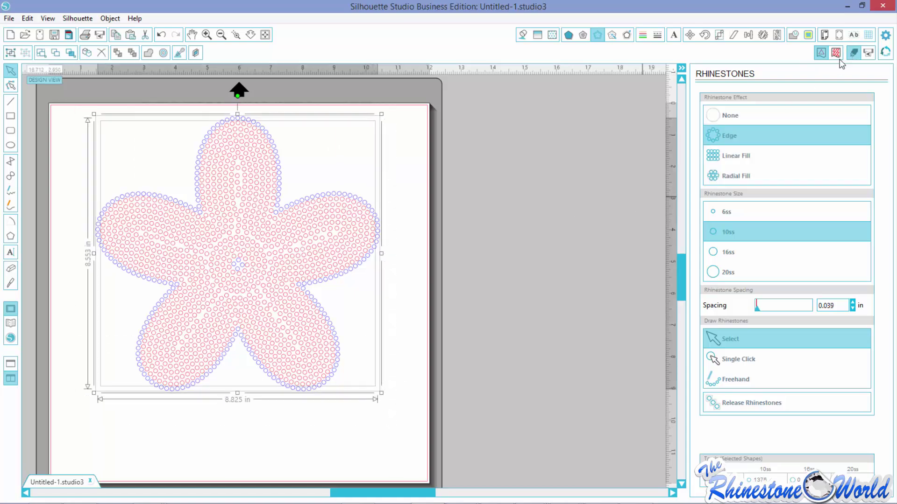
click(853, 52)
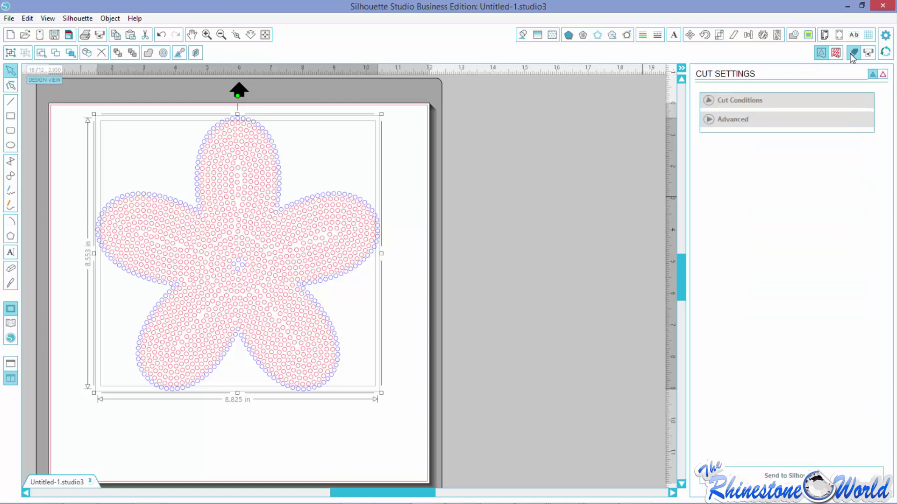
click(739, 100)
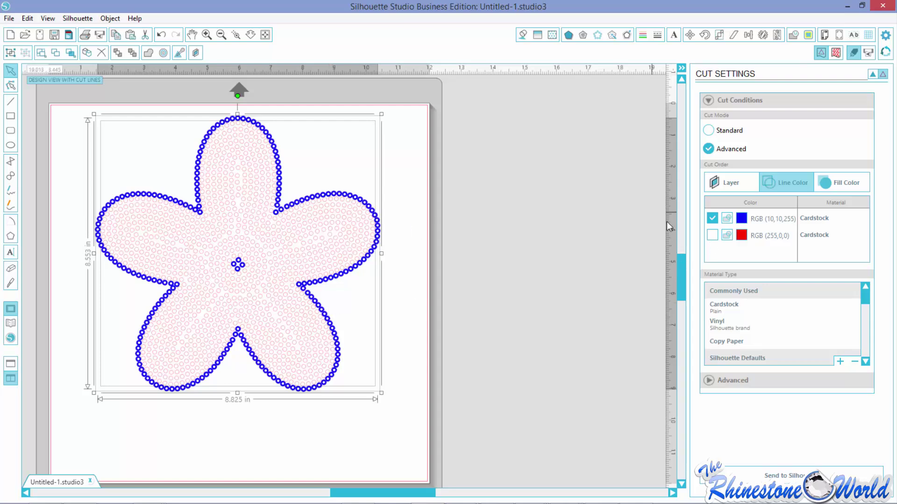
click(712, 235)
click(712, 219)
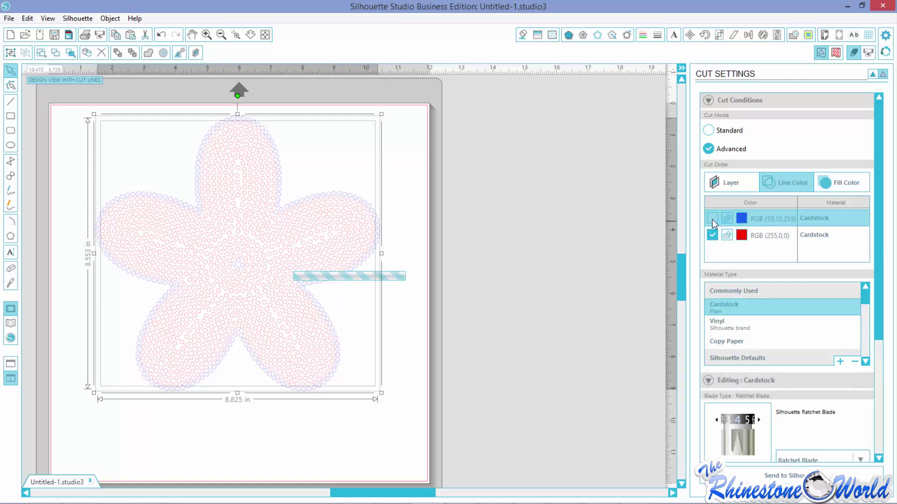